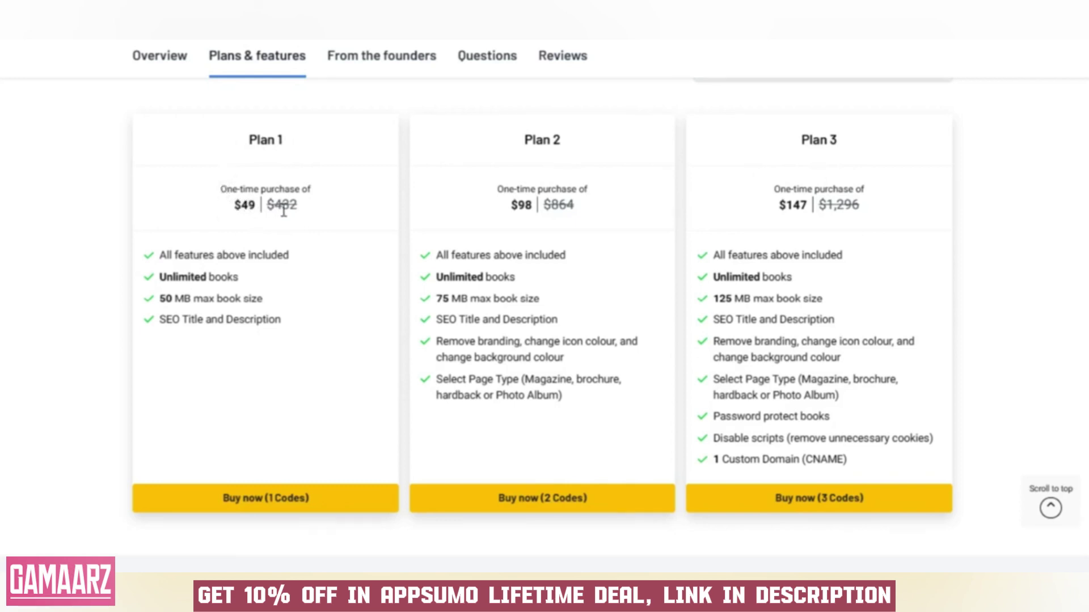
- Scroll the FlipBooklets deal through Plans & features to Reviews, highlighting the 4.8 average rating
scroll(286, 255, up, 10)
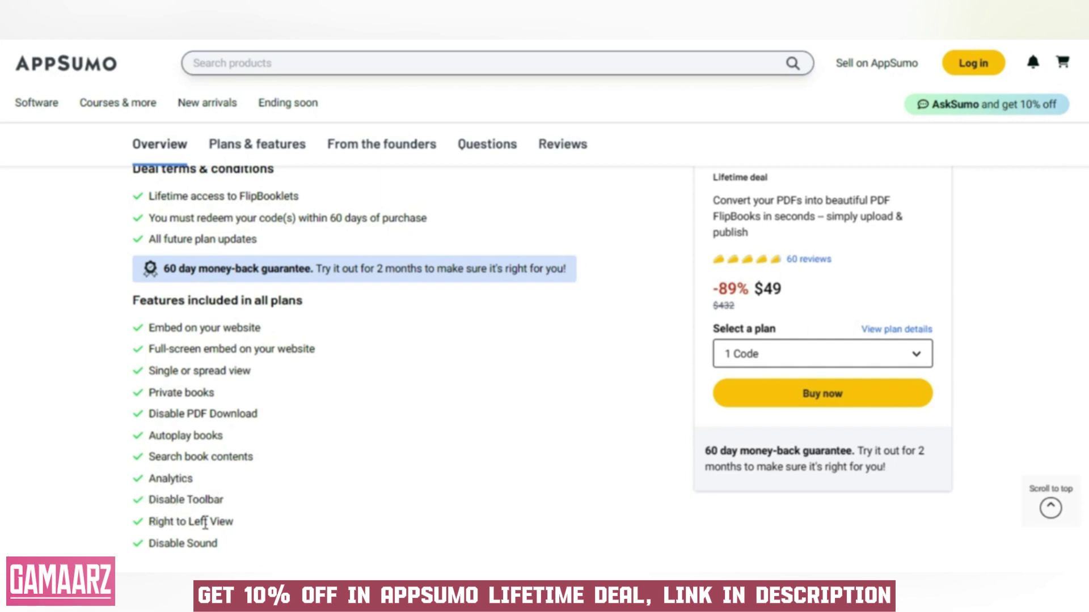
scroll(205, 522, down, 5)
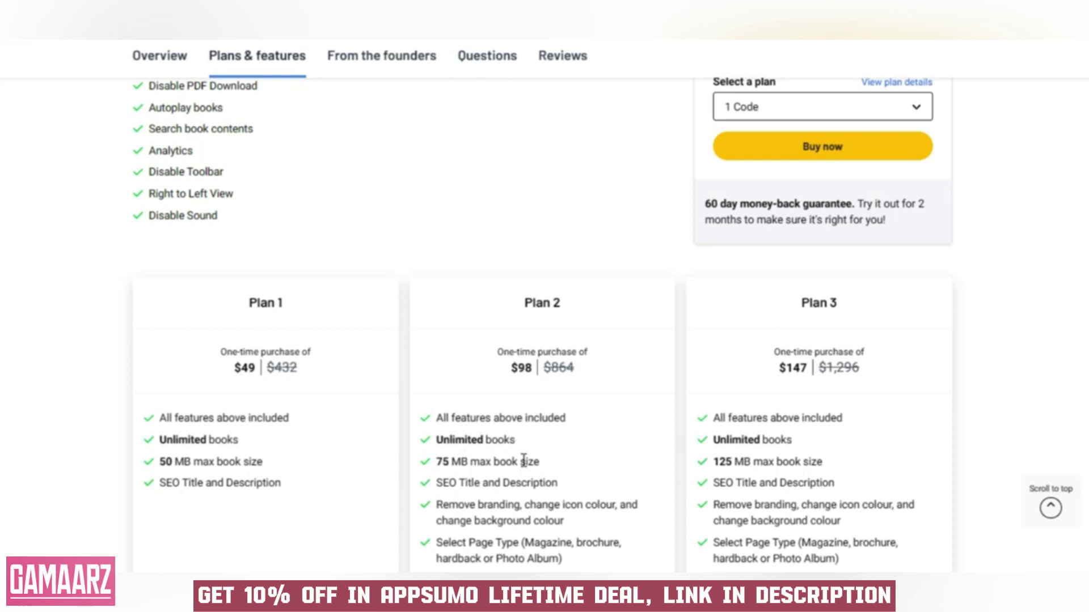
scroll(463, 479, down, 3)
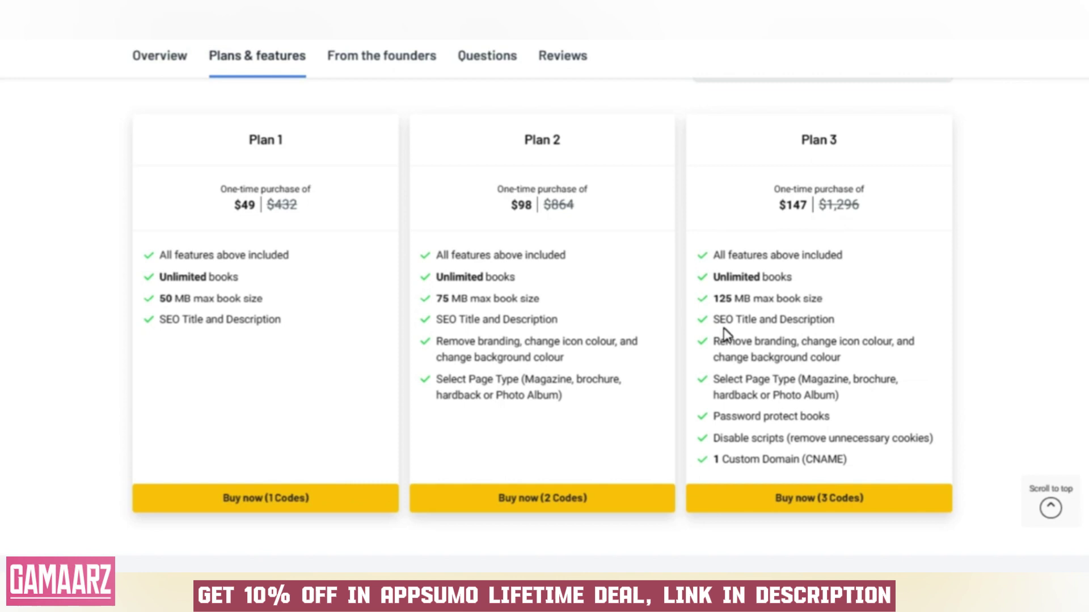
scroll(726, 335, down, 1)
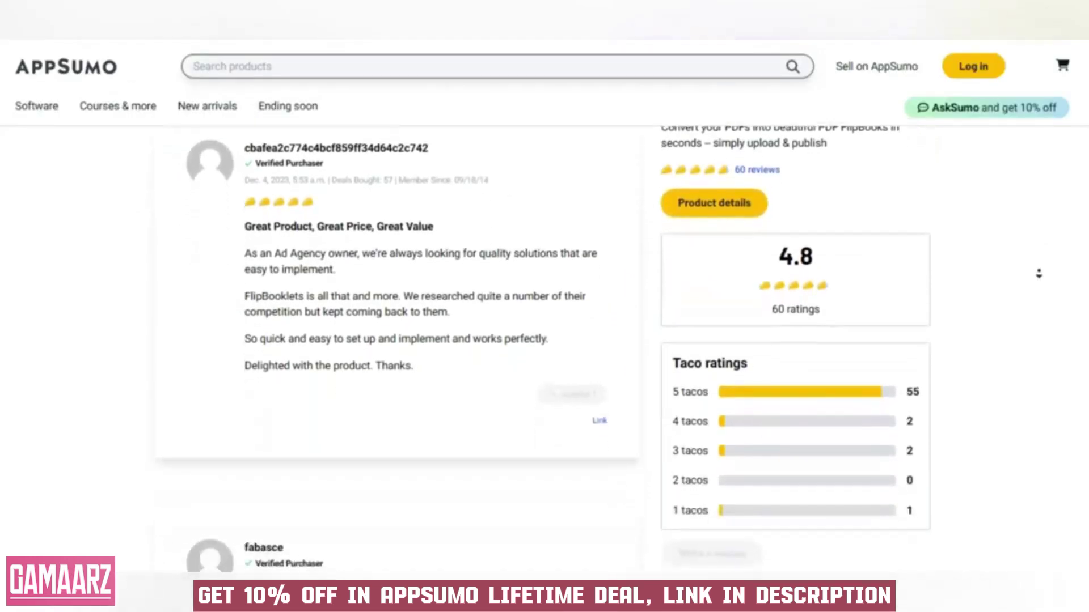
click(783, 334)
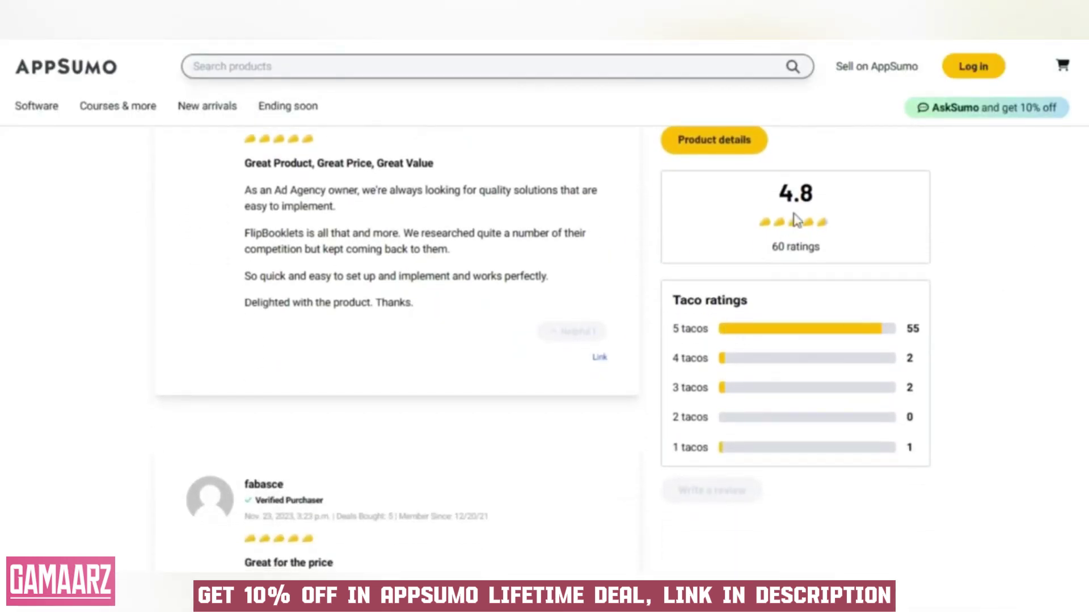
drag(783, 194, 832, 258)
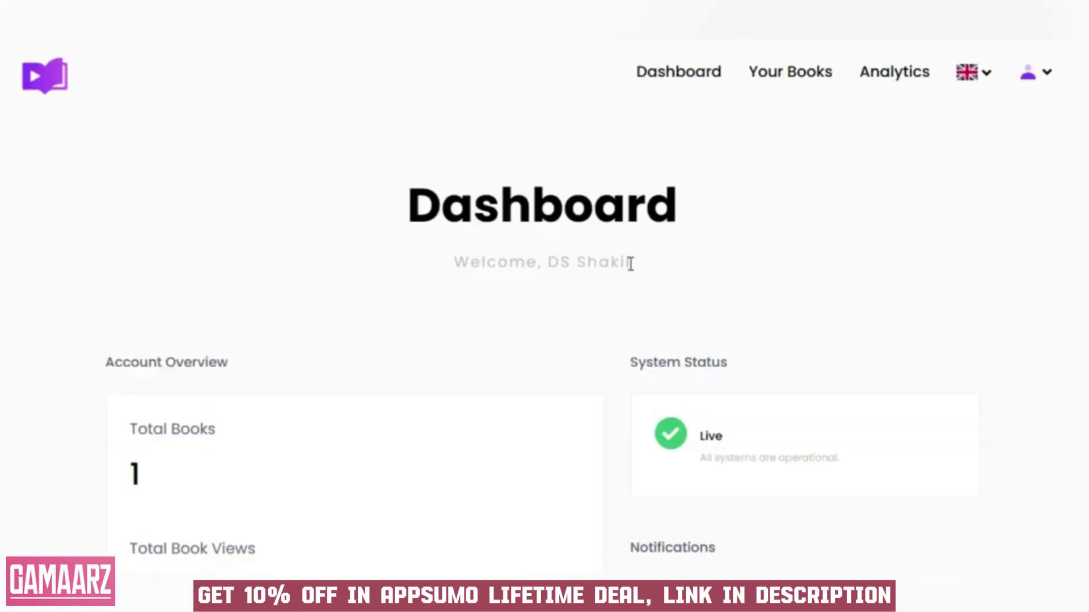
scroll(630, 264, down, 3)
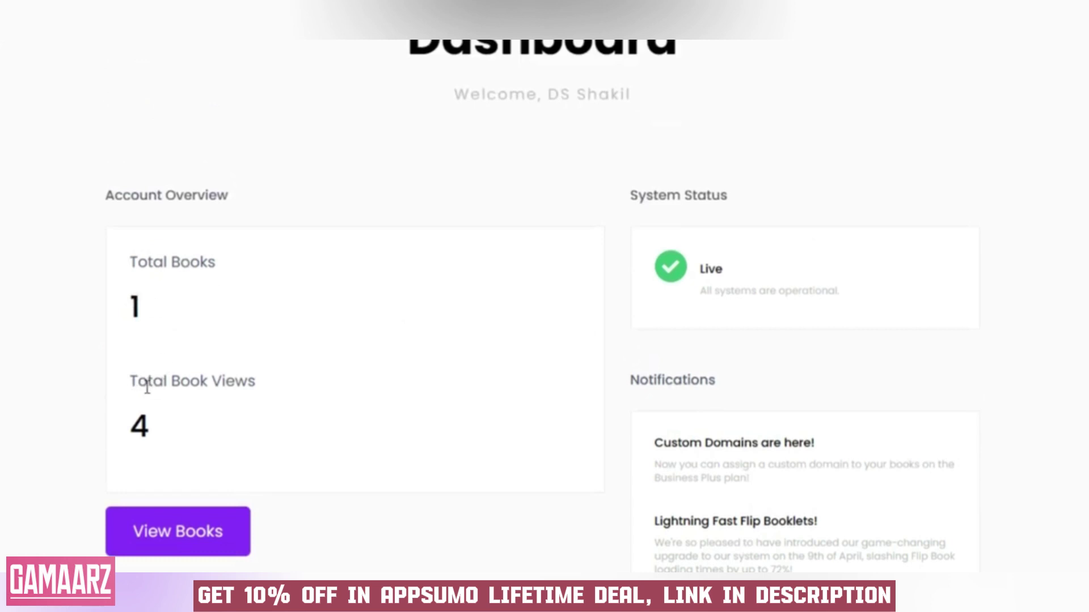
scroll(203, 454, down, 1)
- Fix the URL slug to 21-best-email-marketing-hacks and attach 21 Email Marketing Hacks.pdf
scroll(498, 403, up, 3)
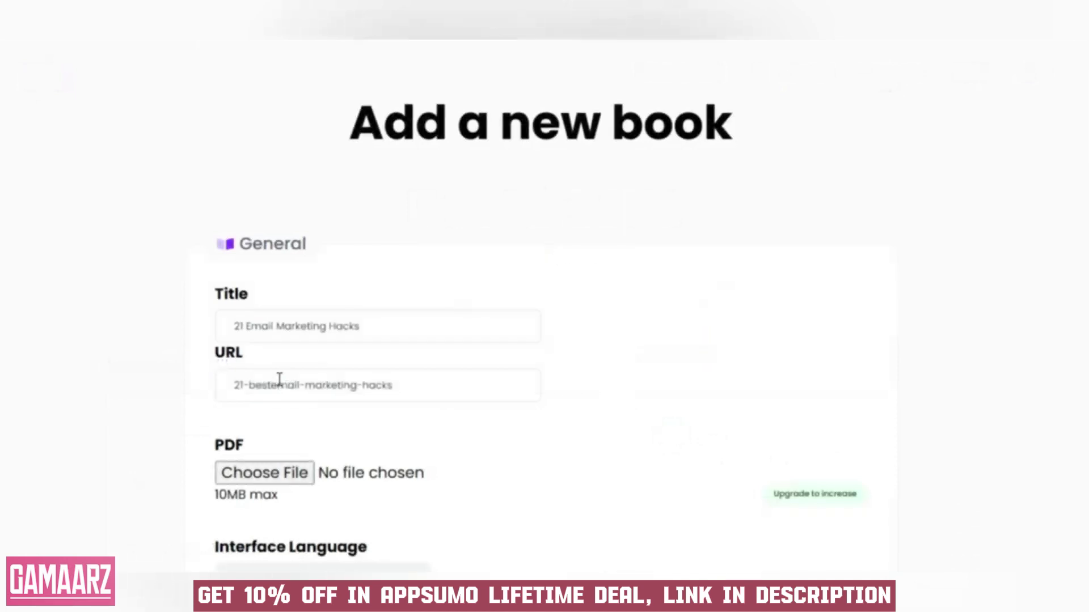
text(-)
scroll(279, 379, down, 3)
click(265, 305)
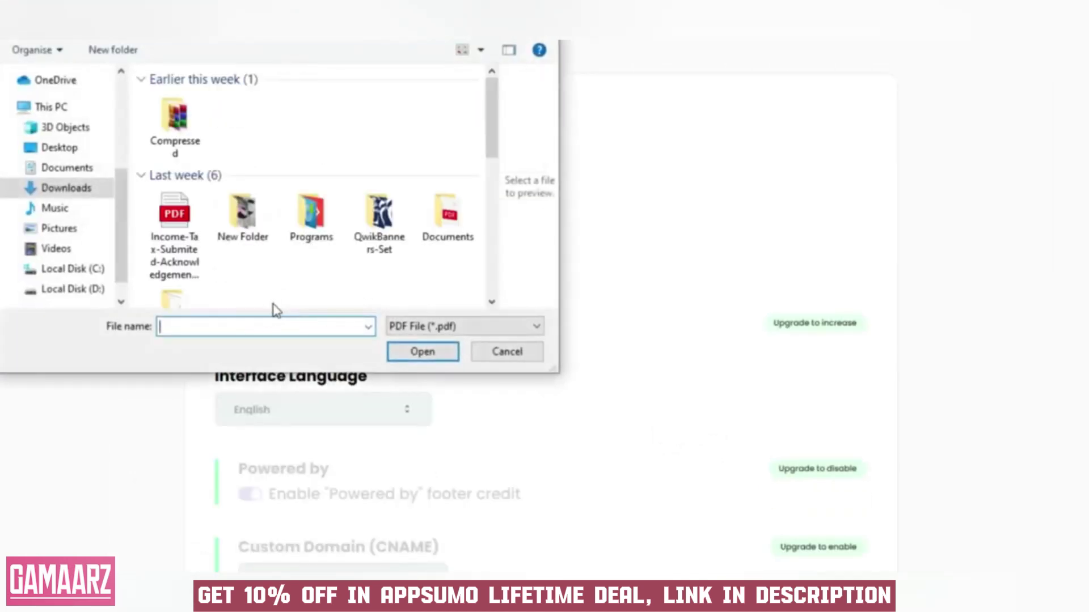
key(Escape)
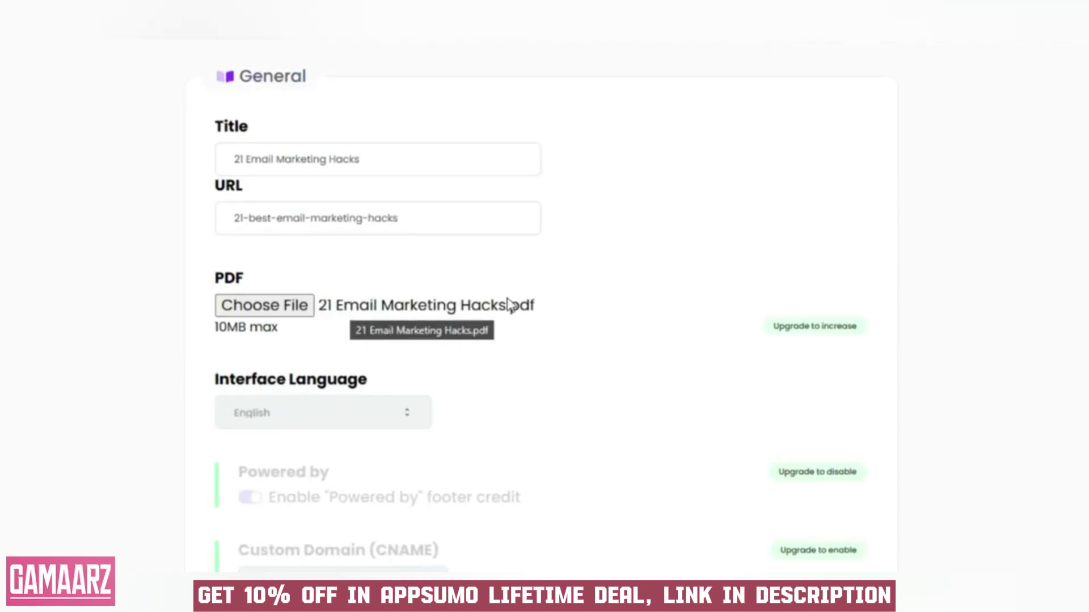
- Scroll down to the Create button, reviewing the hide-from-search-engines and external scripts & cookies options
scroll(532, 306, down, 2)
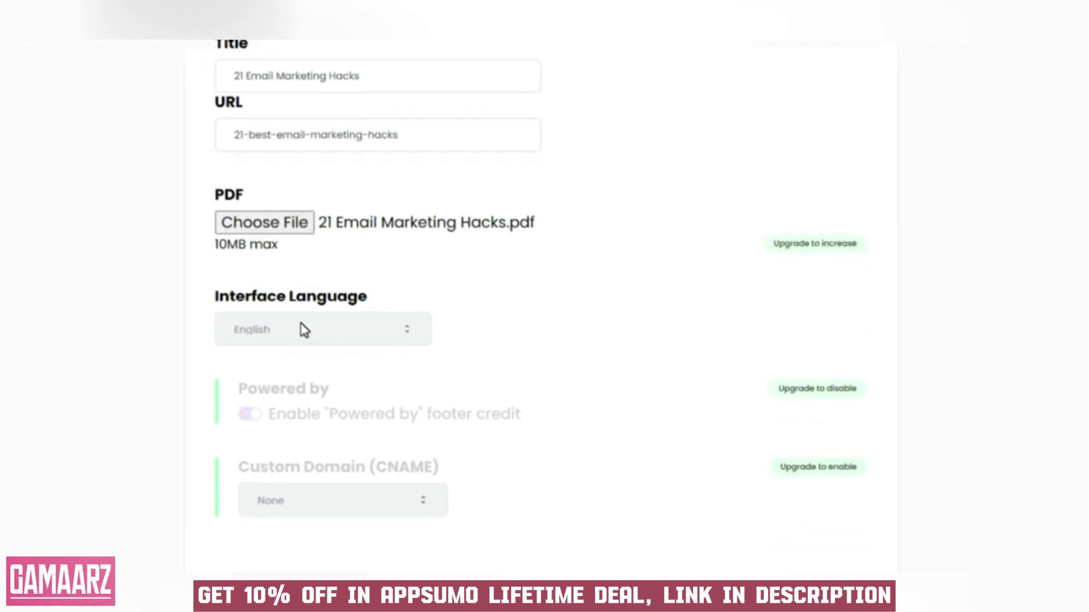
scroll(305, 330, down, 2)
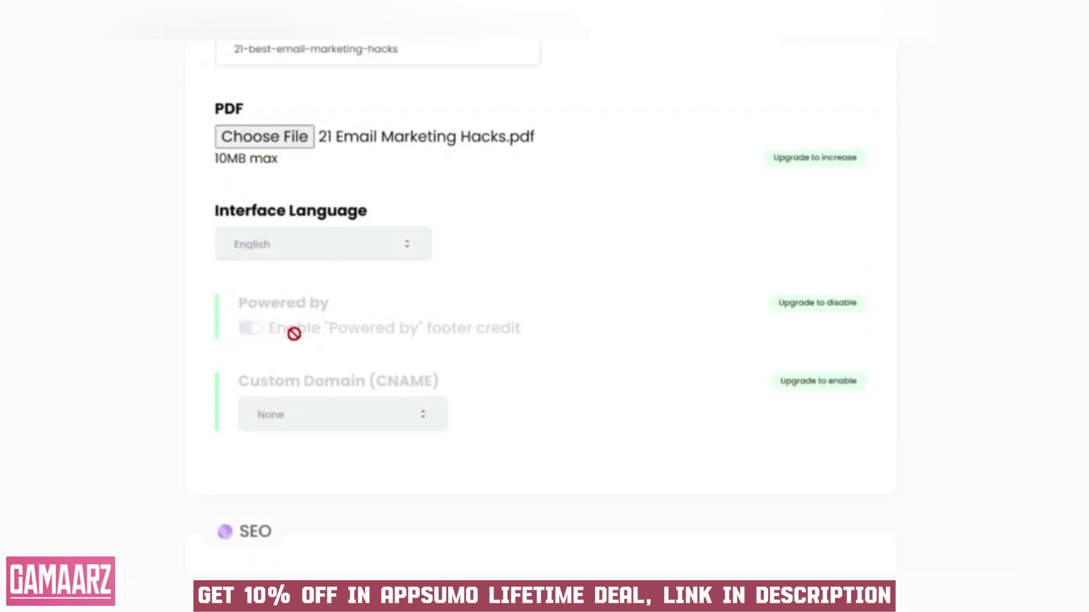
scroll(294, 334, down, 2)
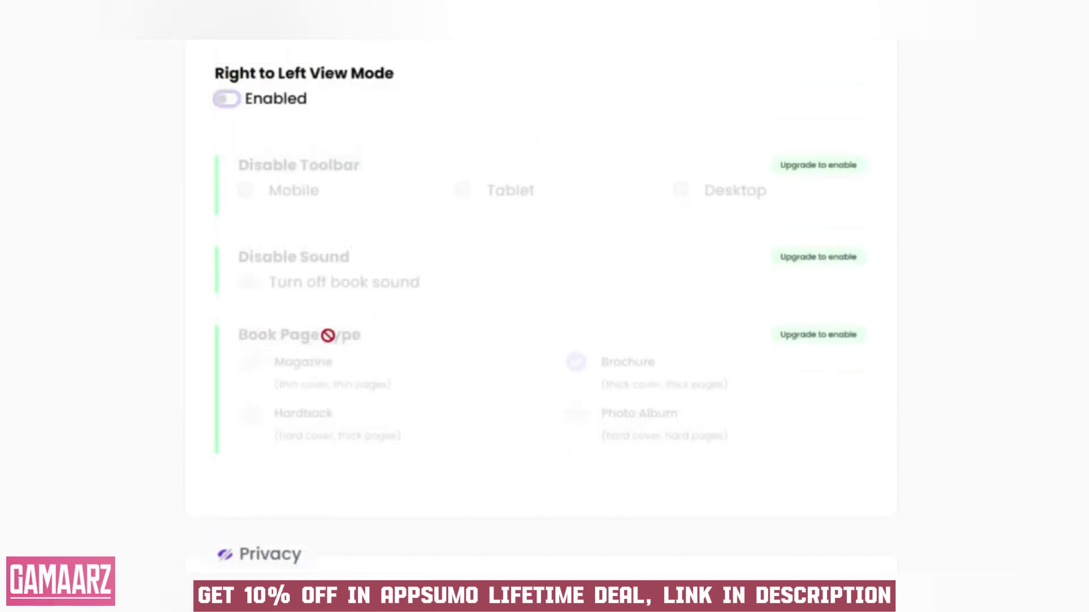
scroll(349, 337, down, 2)
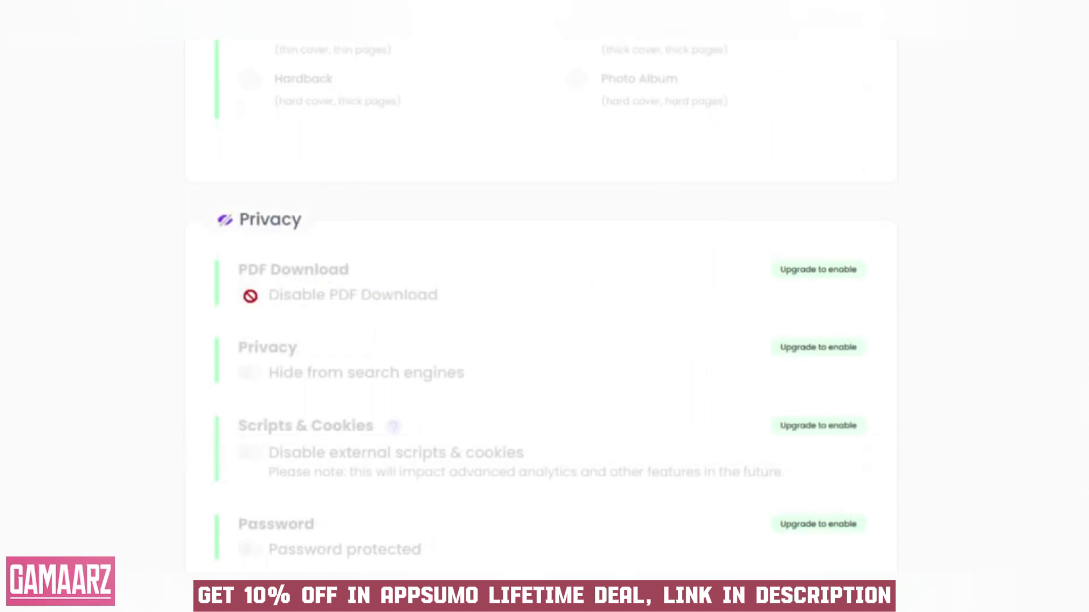
scroll(371, 314, down, 4)
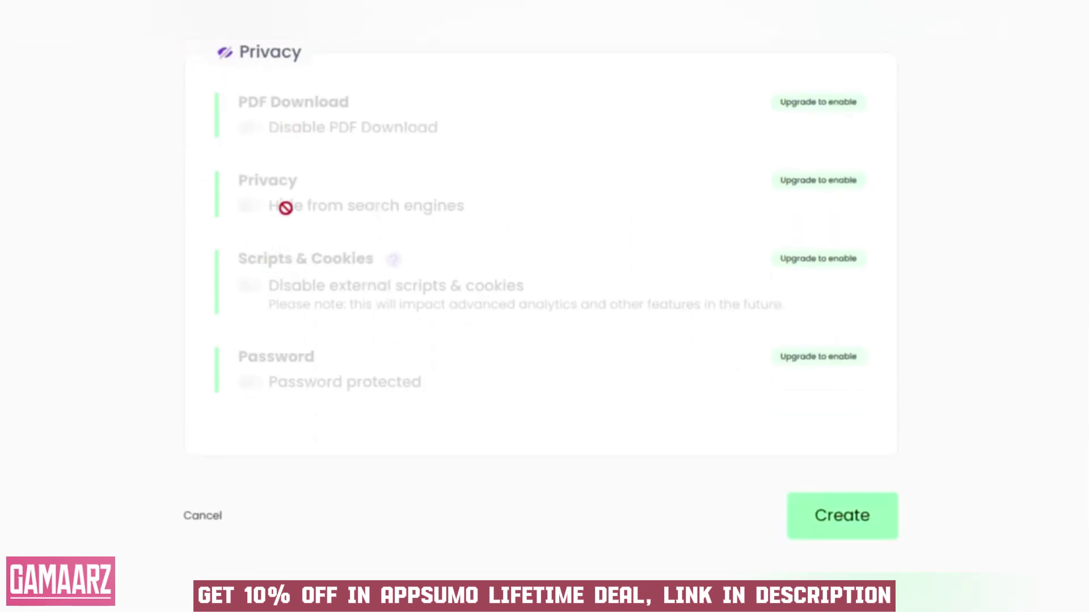
drag(277, 208, 479, 217)
drag(268, 285, 662, 312)
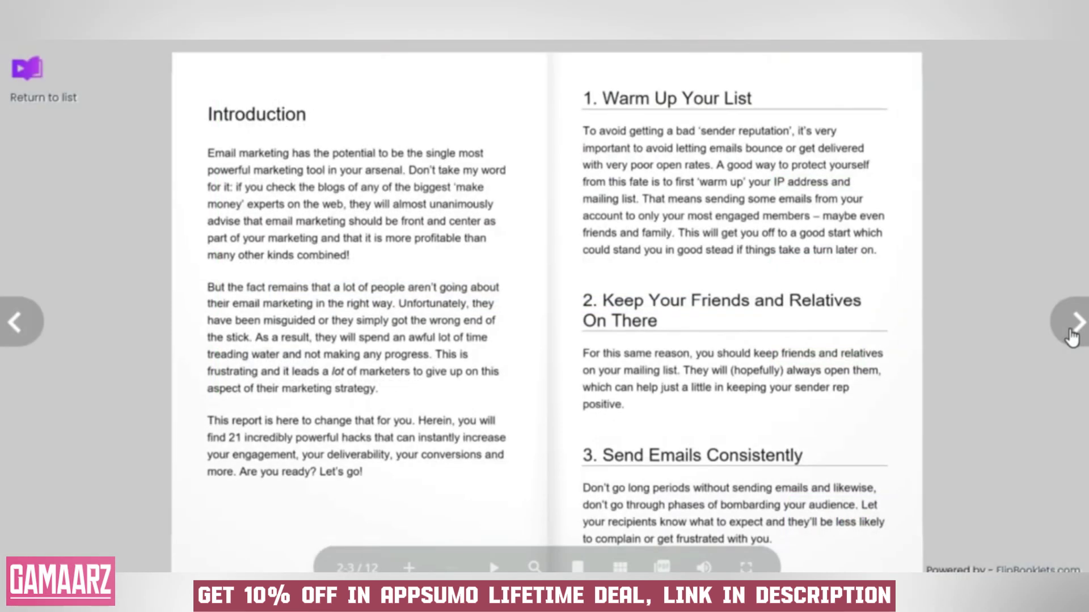
- Turn the flipbook pages forward and back, zoom in, and pause automatic page turning
click(1073, 324)
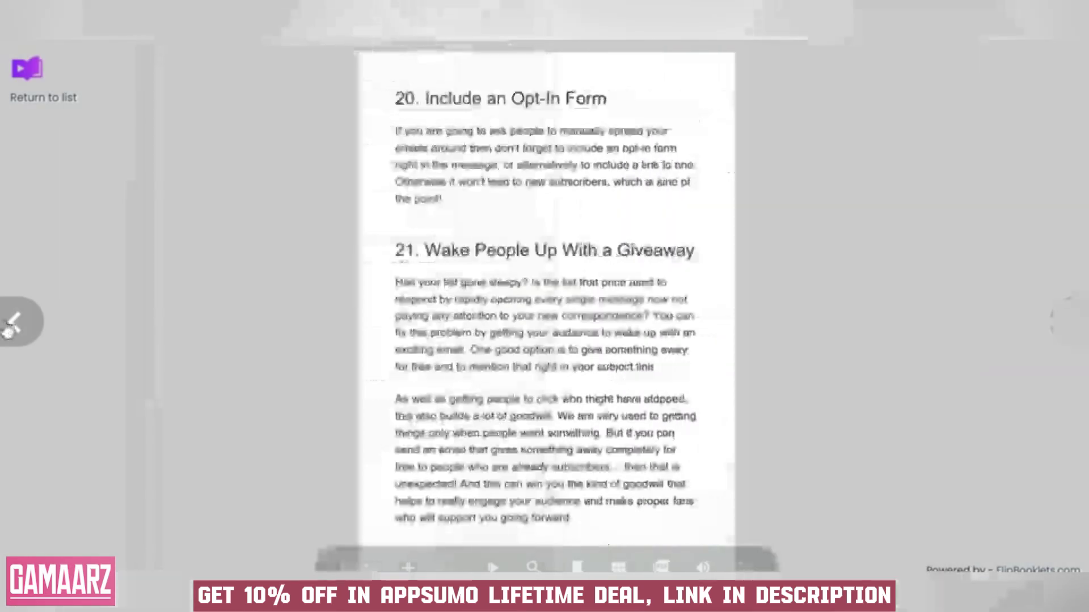
click(12, 323)
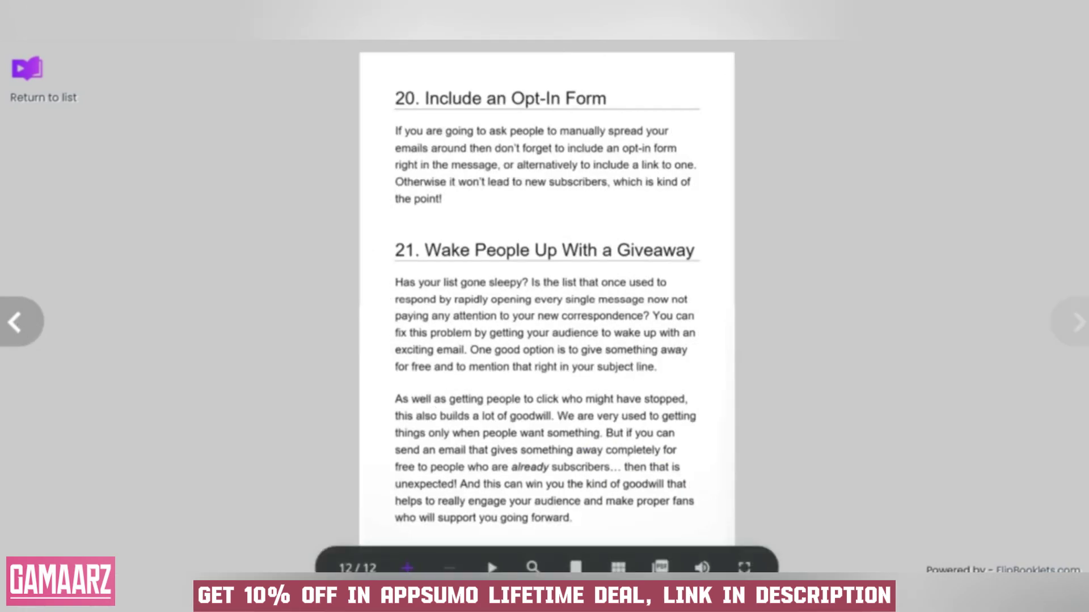
click(407, 567)
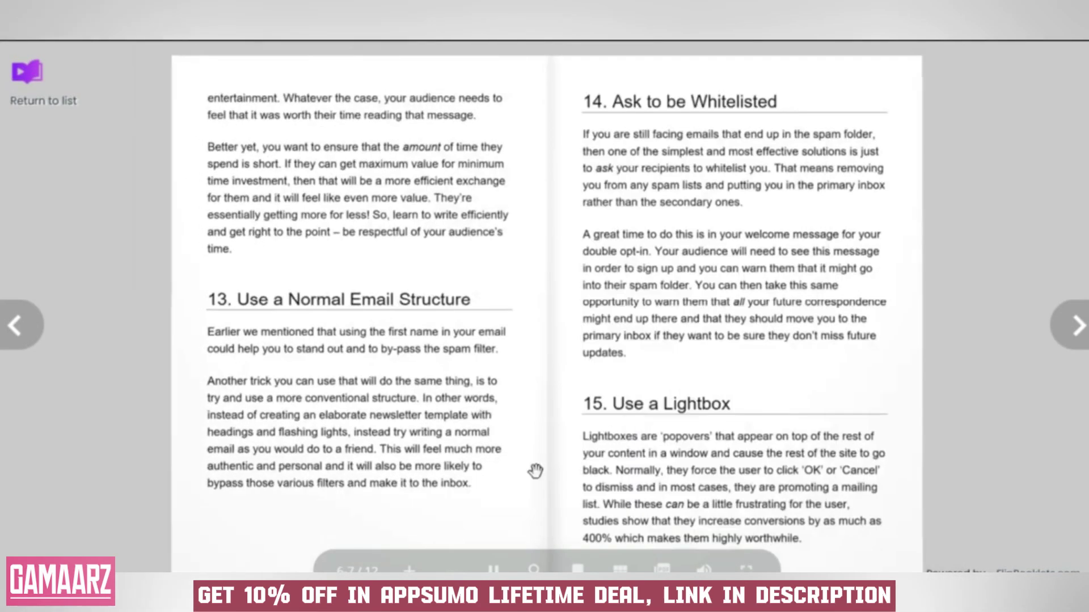
click(493, 569)
- Search the book for 'AIDA', jump to the Page 11 result, and flip to the Opt-In Form page
click(533, 568)
click(99, 97)
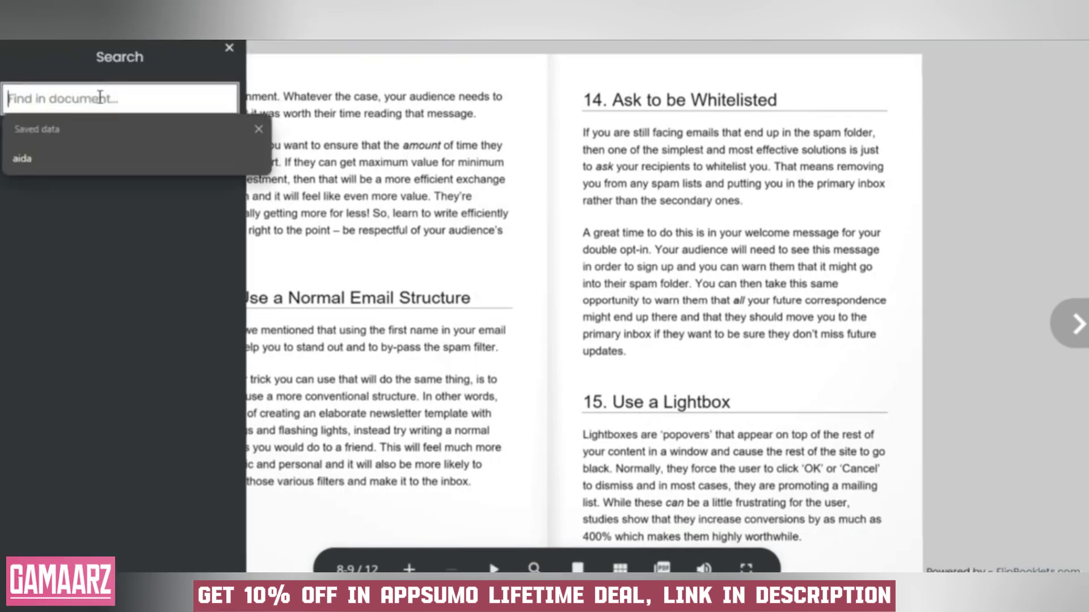
text(AIDA)
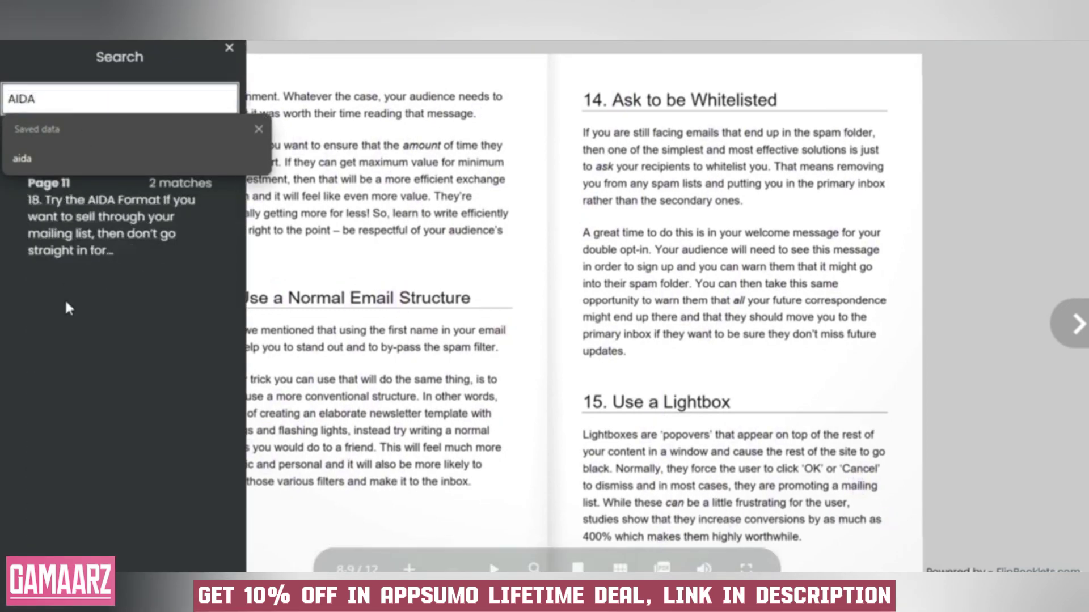
key(Return)
click(96, 223)
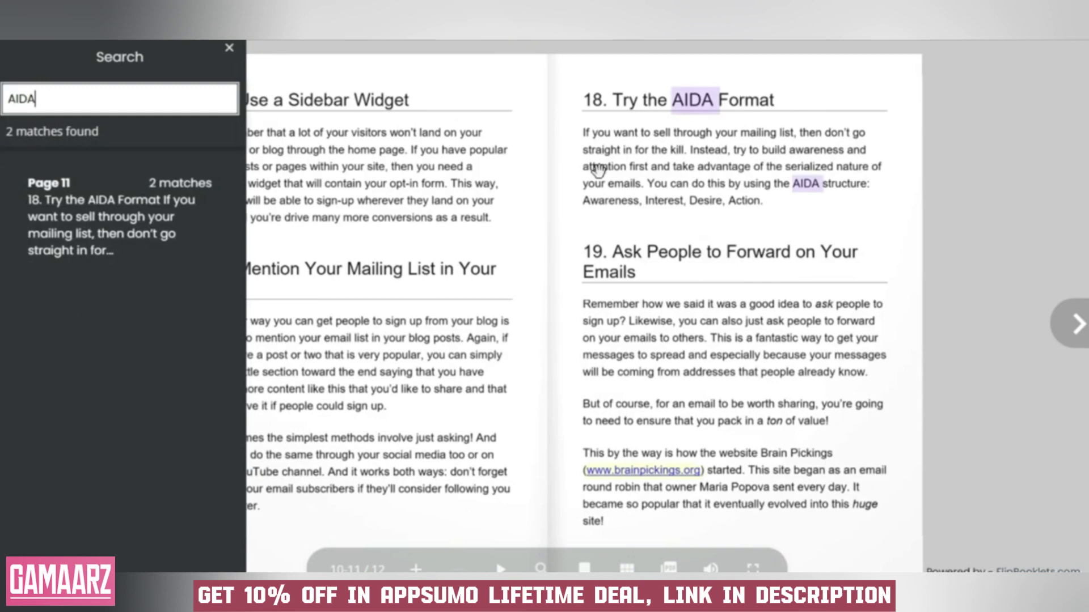
drag(790, 250, 372, 288)
- Replace the search term with 'Widget' and scroll through the results
click(49, 97)
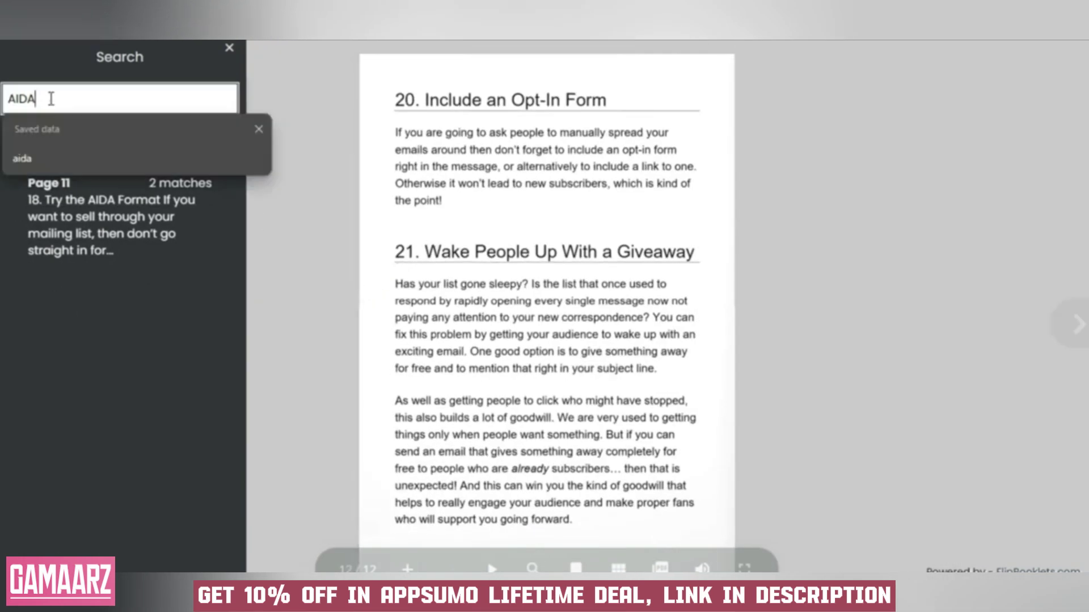
key(BackSpace)
key(BackSpace)
key(BackSpace)
key(BackSpace)
text(Widget)
key(Return)
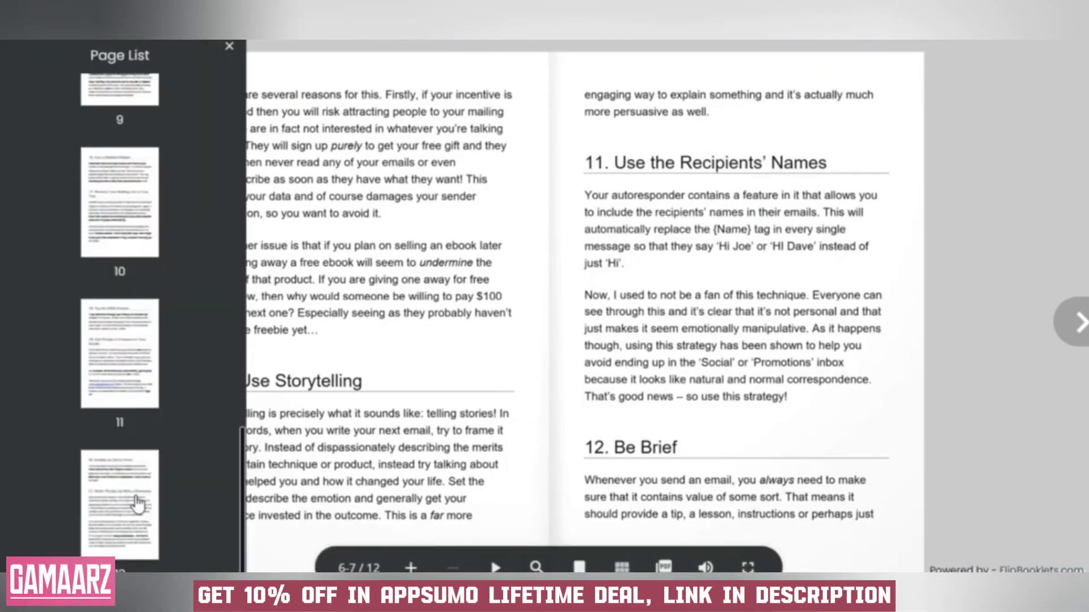
scroll(354, 337, down, 5)
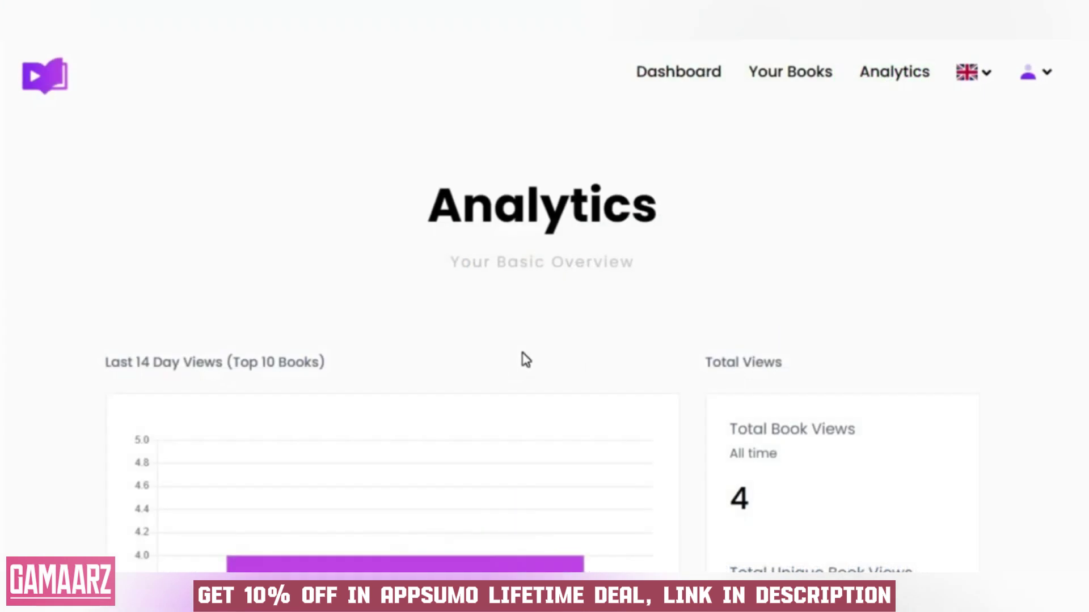
- Scroll the Analytics page past the view charts to the all-Desktop and all-Chrome pie charts
scroll(666, 342, down, 3)
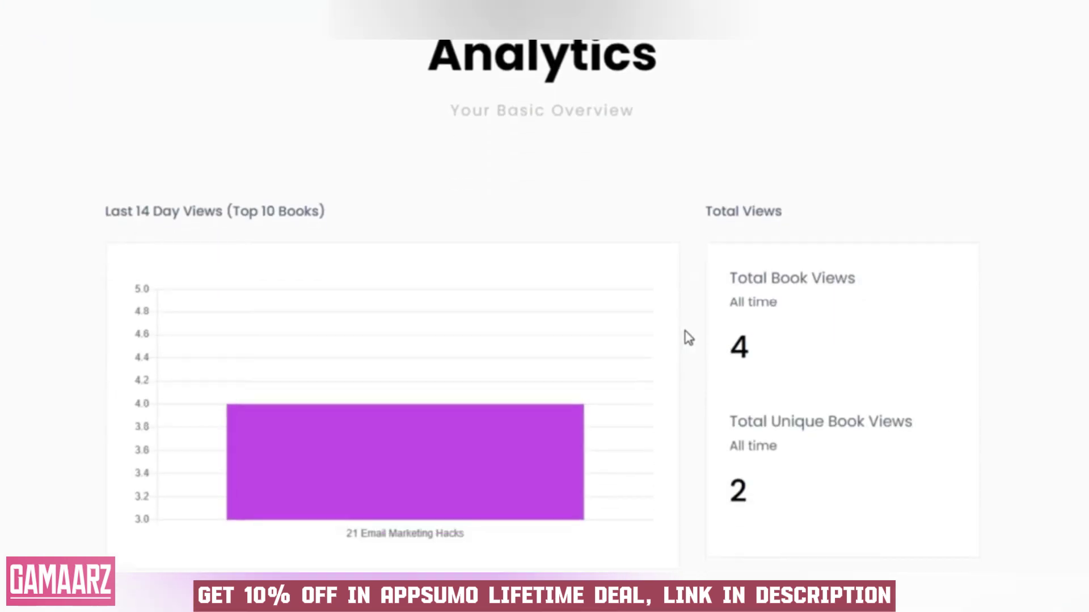
scroll(688, 338, down, 2)
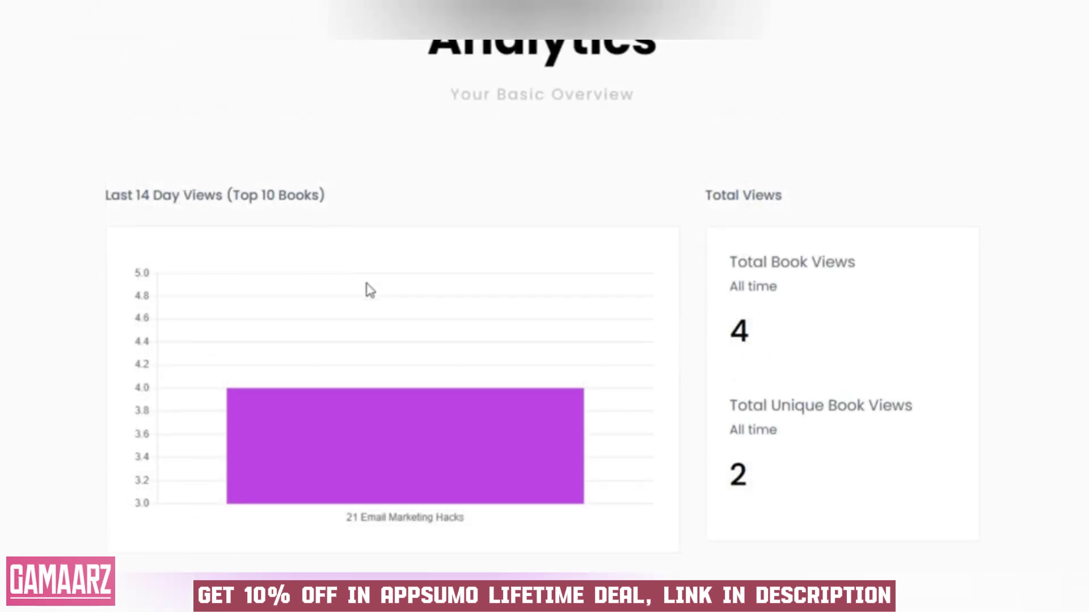
mouse_move(412, 434)
scroll(768, 437, down, 10)
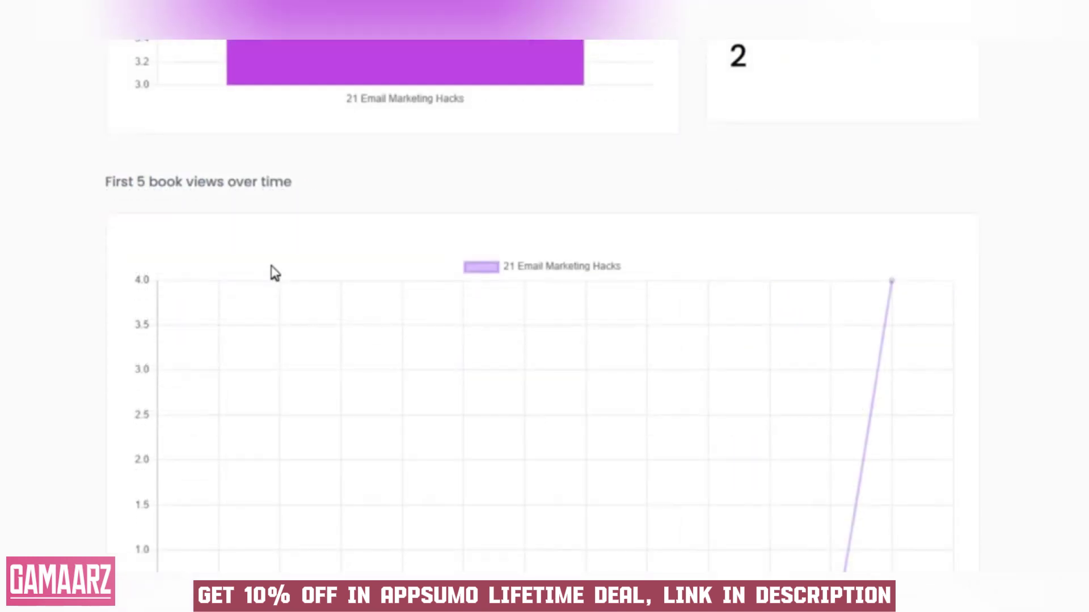
scroll(211, 322, down, 7)
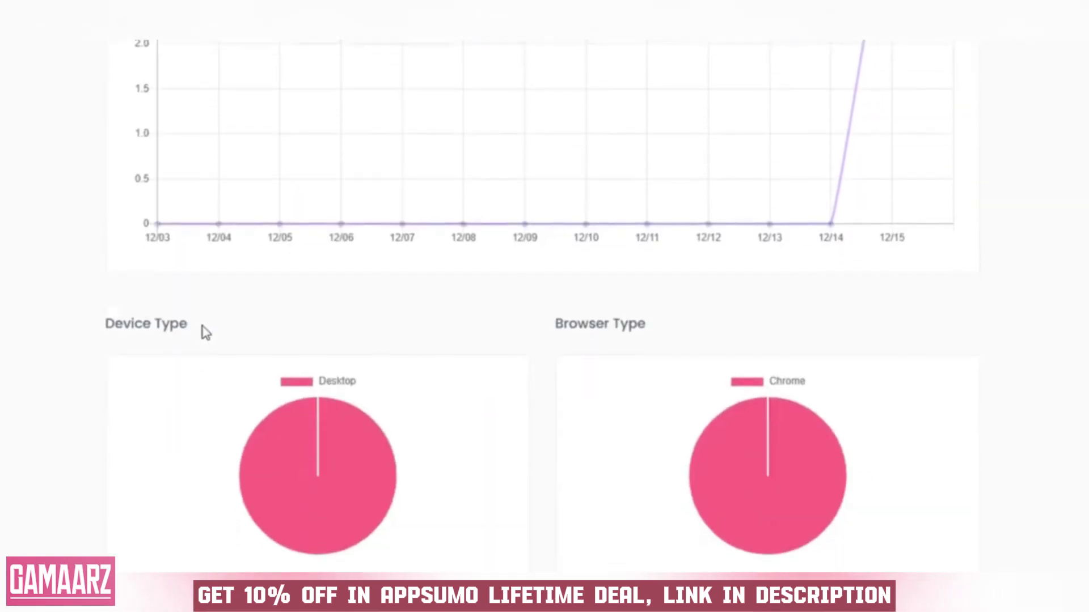